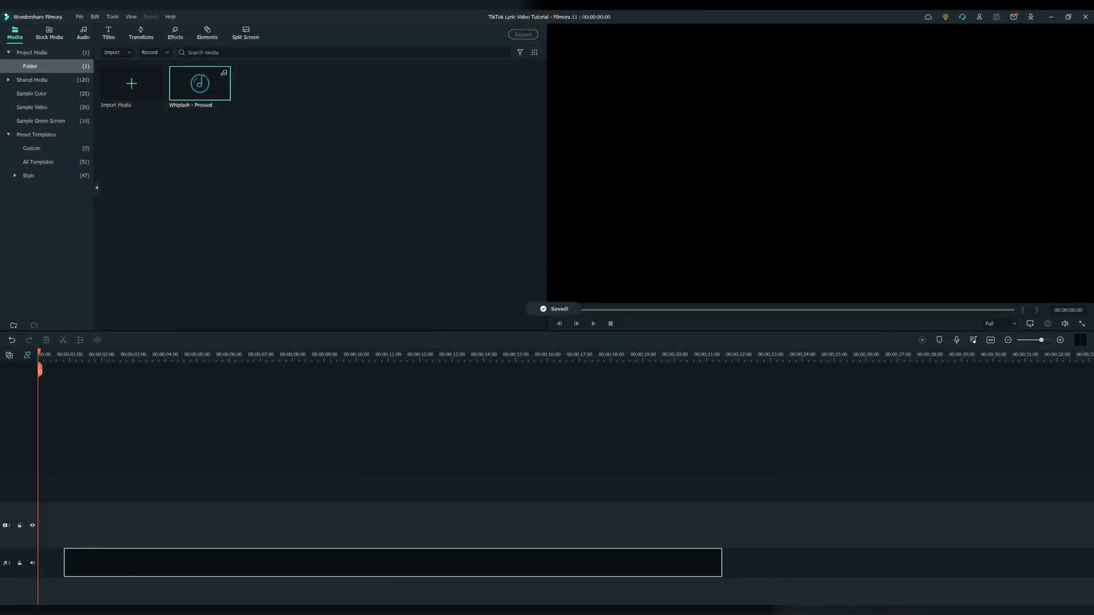
- Move the Whiplash song clip to the start of the timeline and add a Default Title above it
drag(64, 562, 38, 563)
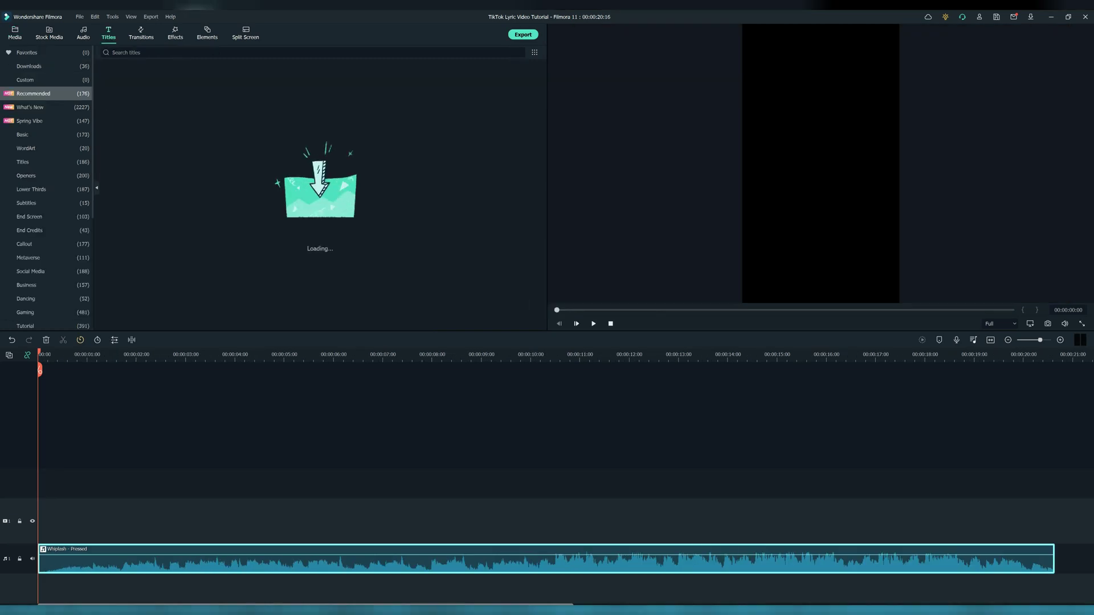
drag(131, 84, 40, 483)
- Open the title's properties and apply the first text animation preset to it
key(alt+e)
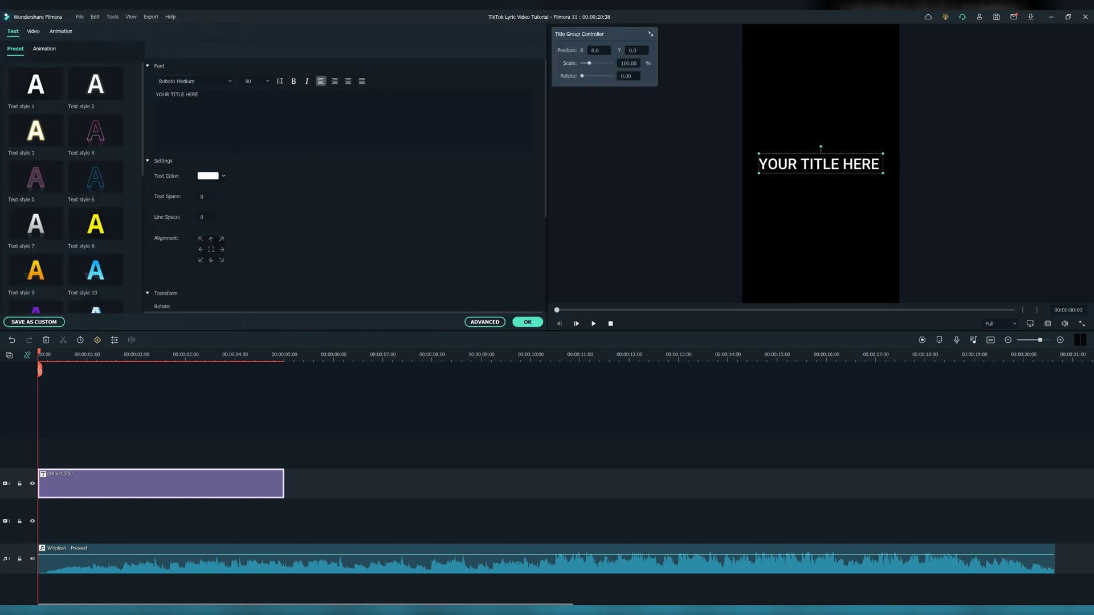
click(44, 49)
double_click(34, 80)
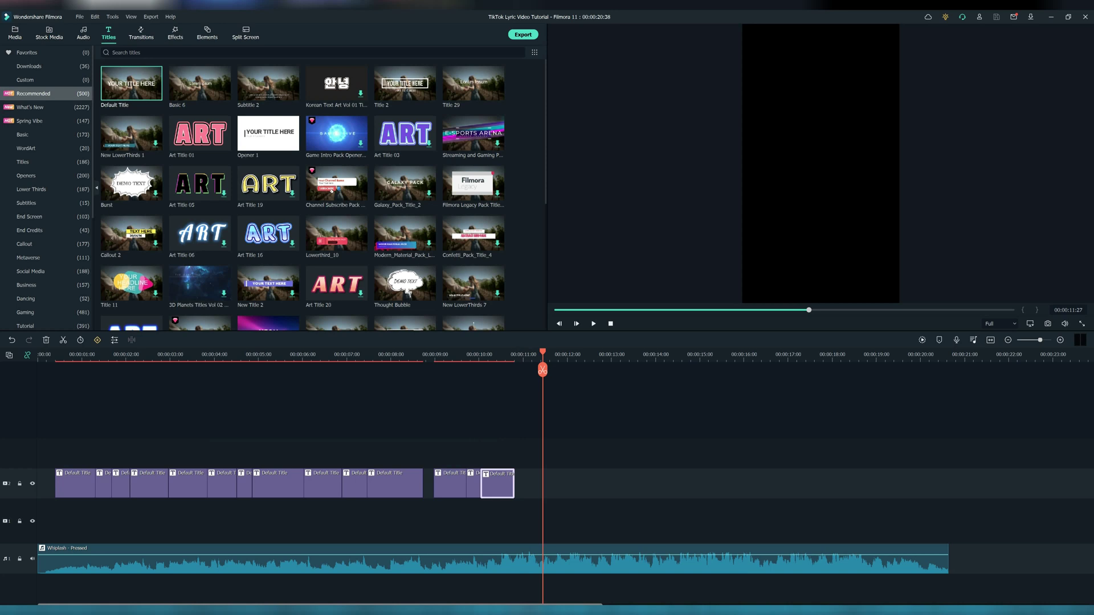
- Place the Black sample color at the start of the track below the titles
click(15, 33)
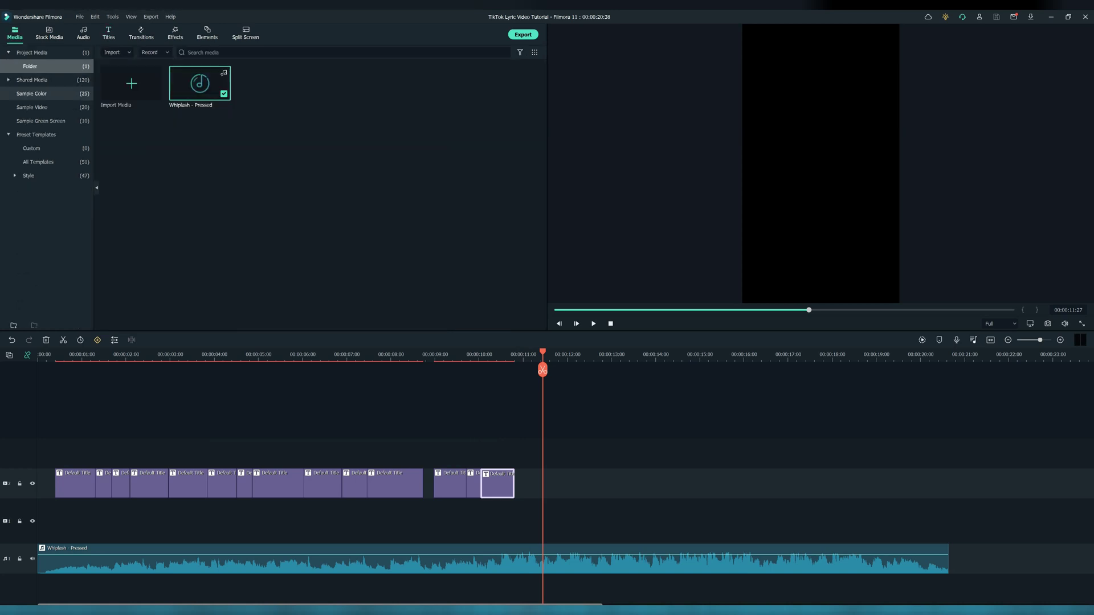
click(32, 93)
drag(199, 84, 145, 522)
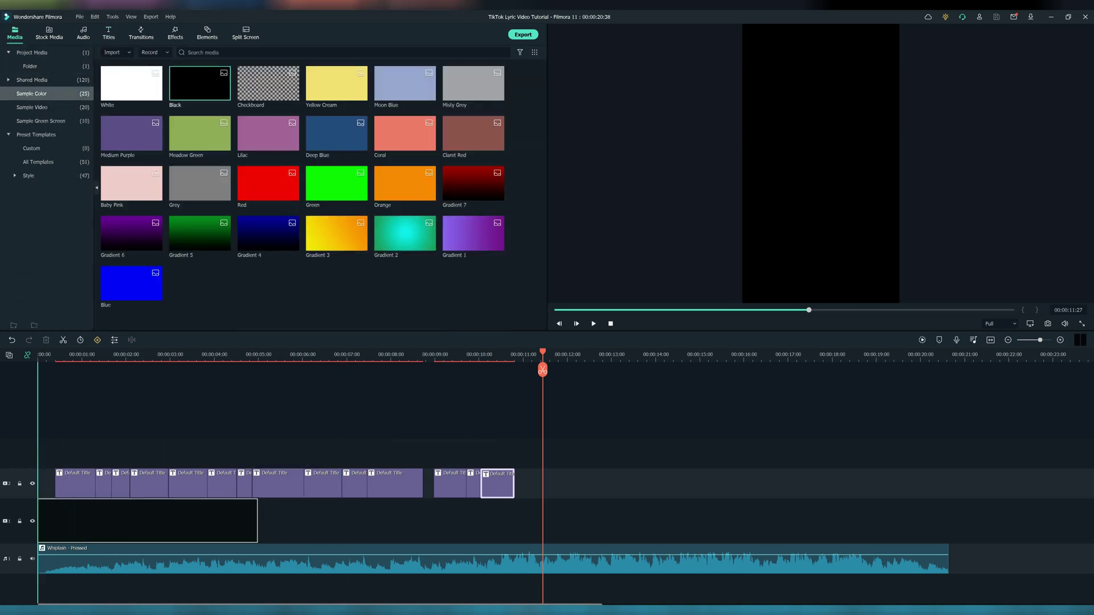
- Extend the black clip to the end of the song and crop it to fit the frame
drag(257, 521, 948, 521)
right_click(881, 518)
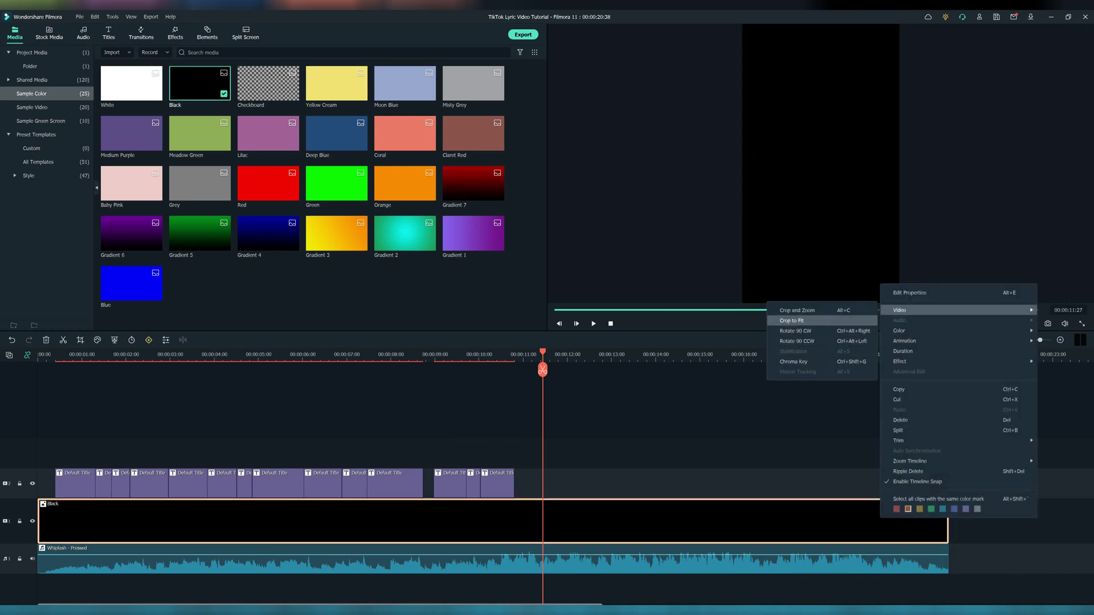
click(792, 321)
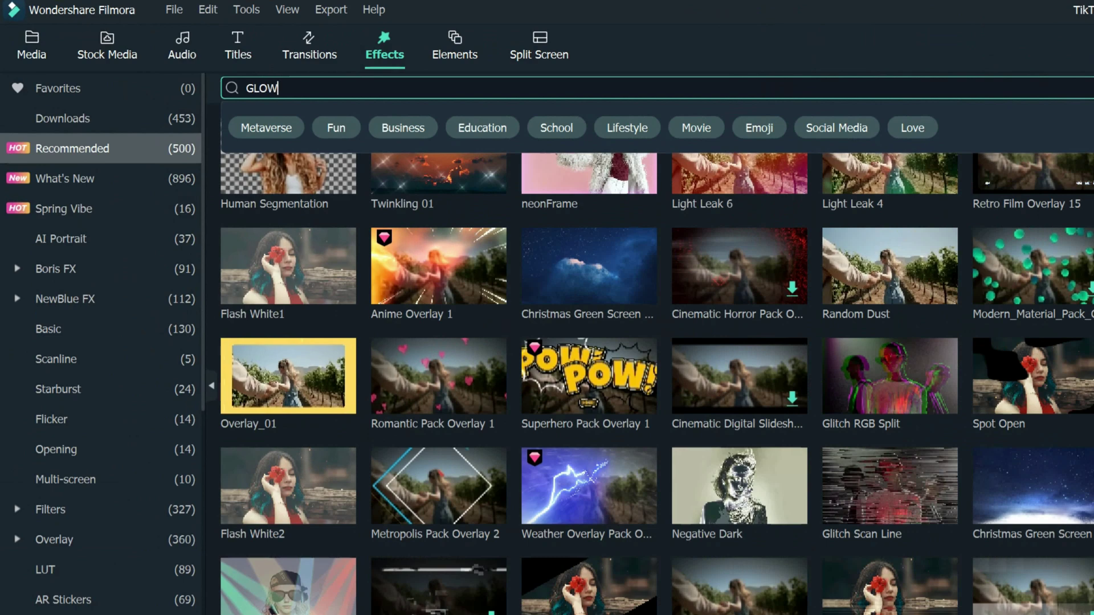
- Search for the Glow effect and place it above the titles across the whole song
key(Return)
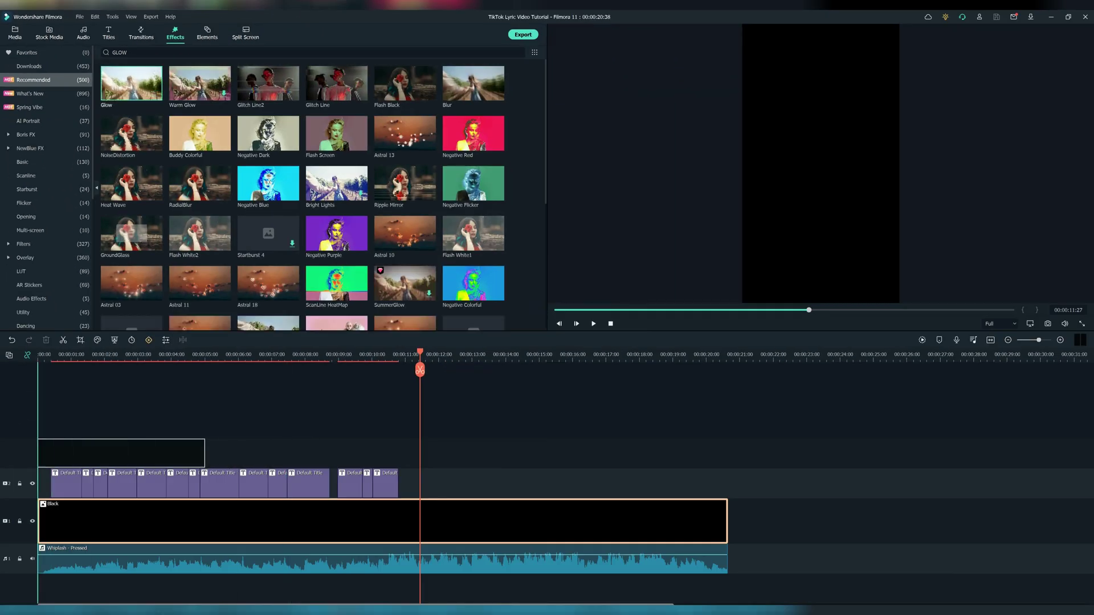
drag(85, 453, 85, 452)
drag(204, 453, 726, 453)
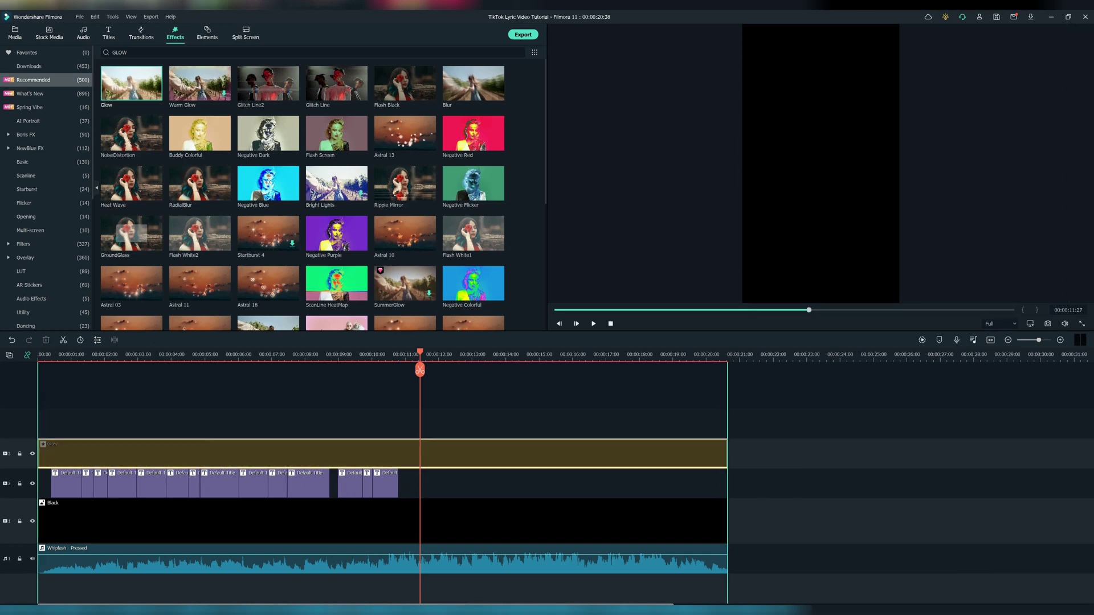
click(224, 354)
key(space)
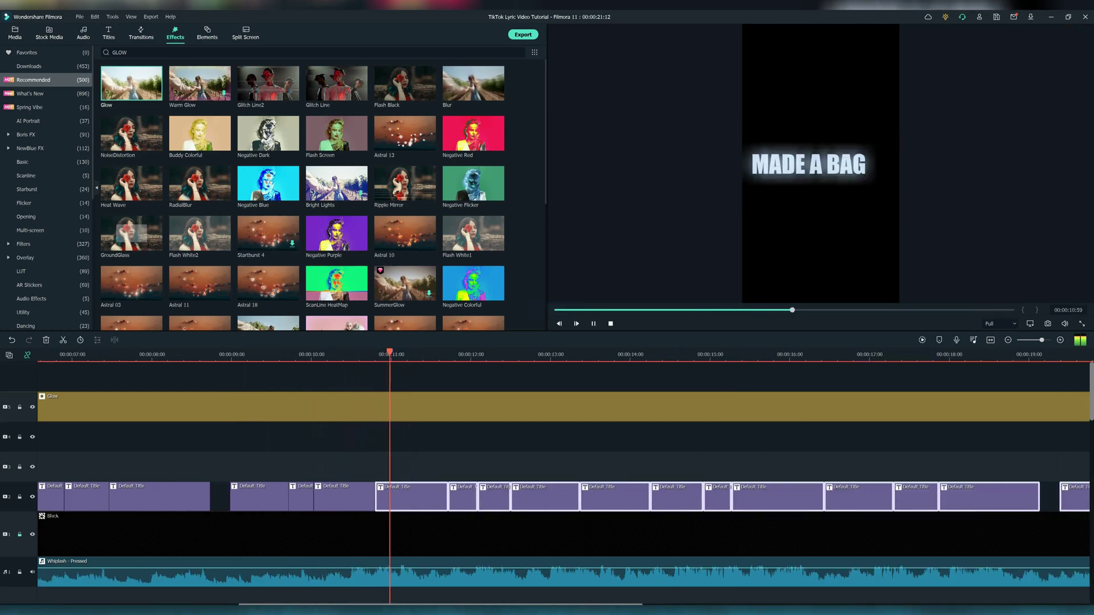
- Move the Negative Flicker effect over the "WHIPLASH" title so it starts at about 00:00:05:24
key(ctrl+minus)
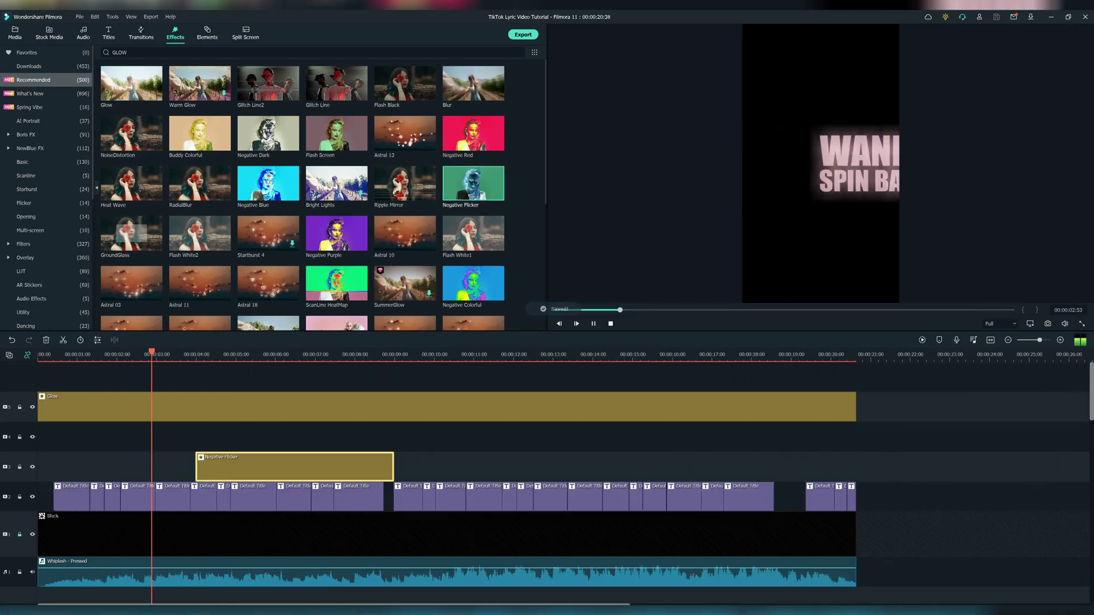
drag(294, 467, 367, 466)
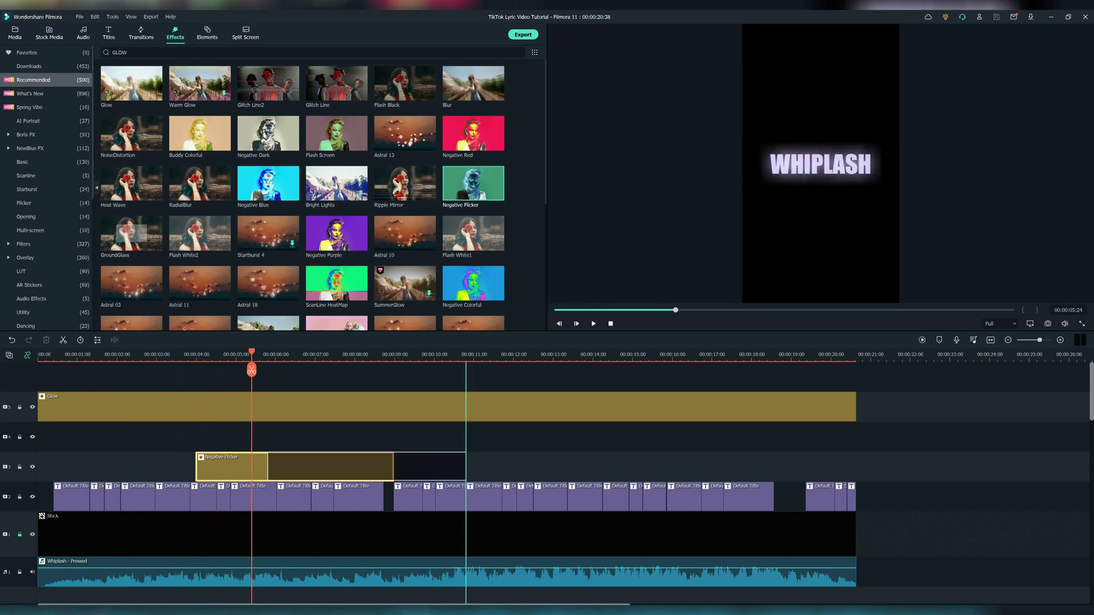
key(space)
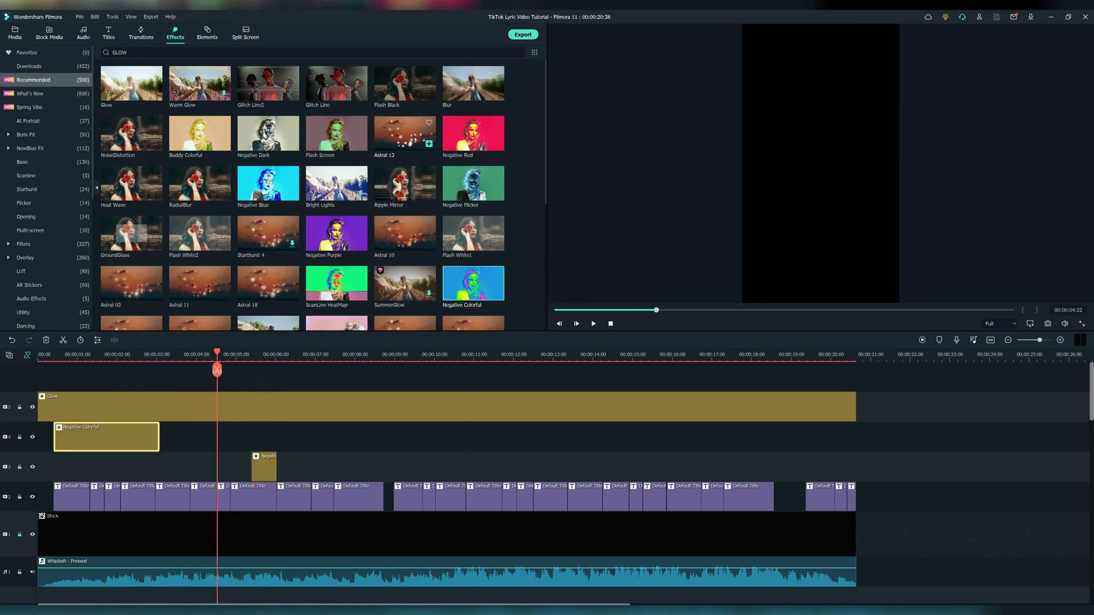
- Add the Flash Screen effect directly after Negative Colorful and extend it to the end of the song
drag(336, 133, 163, 436)
click(132, 355)
key(space)
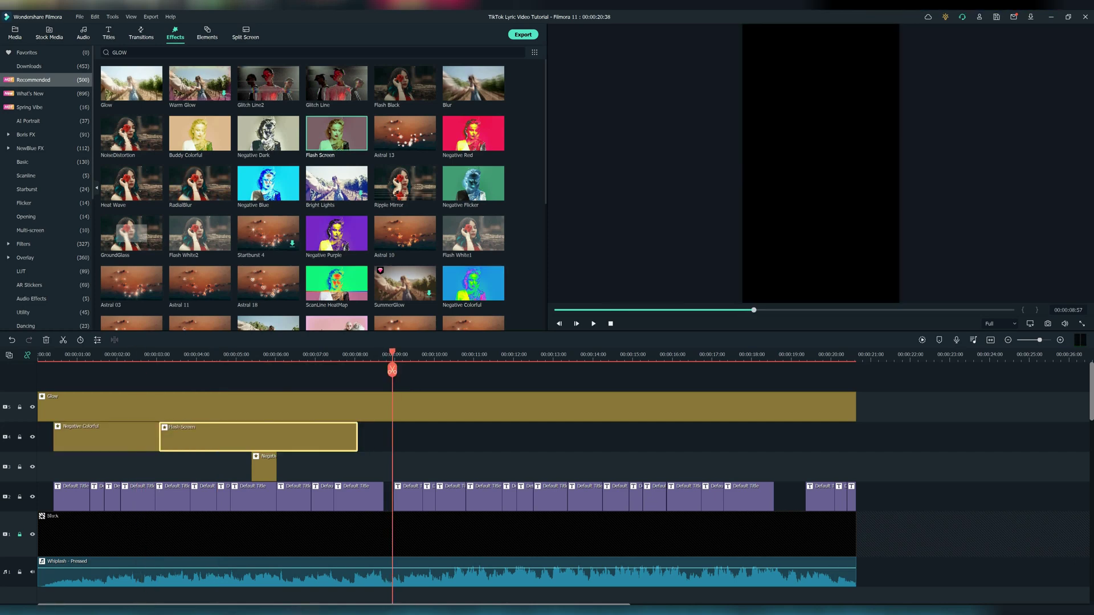
drag(358, 436, 856, 436)
- Raise Glow one track and place Flash Screen beneath it, running from the first title to the song's end
drag(341, 407, 342, 377)
drag(342, 466, 244, 436)
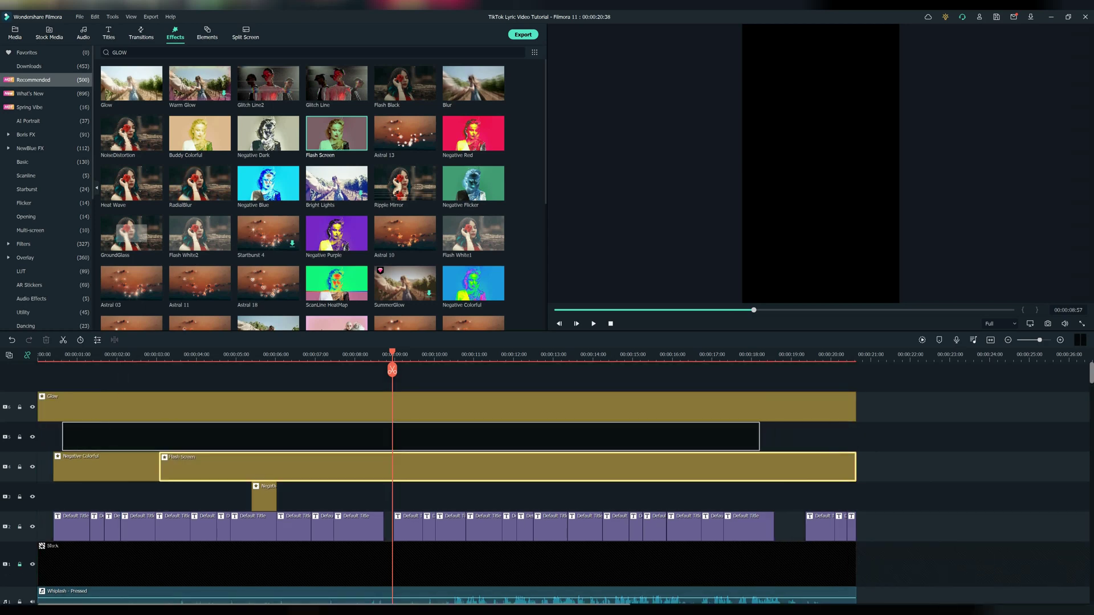
drag(416, 422, 407, 436)
drag(749, 436, 855, 437)
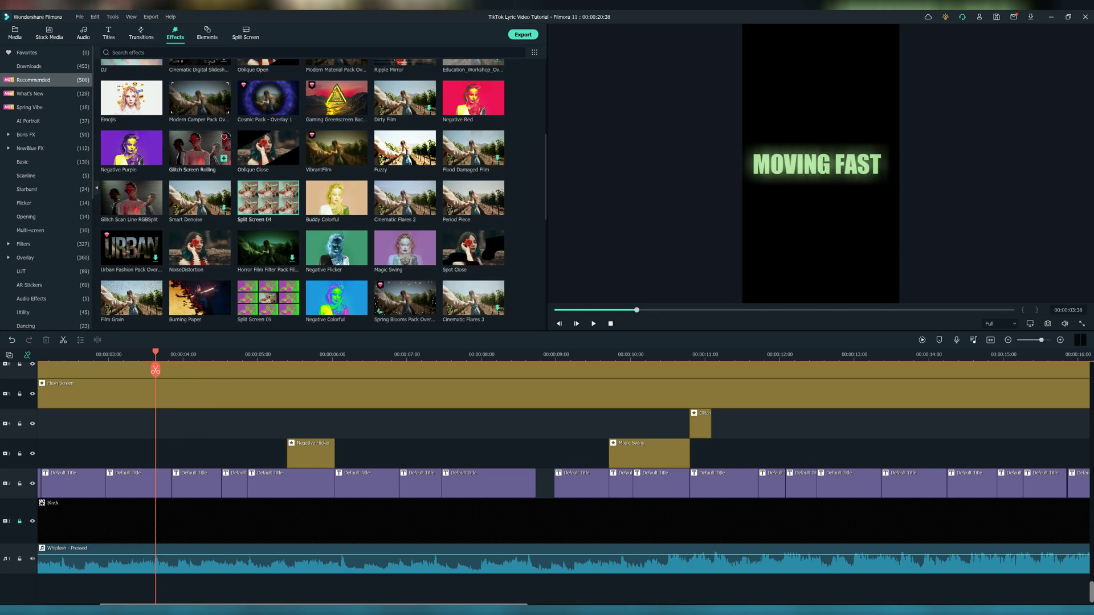
- Add the Glitch Scan Line RGBSplit effect over the two titles following "MOVING FAST" and trim it to their length
drag(131, 198, 174, 424)
drag(543, 424, 248, 423)
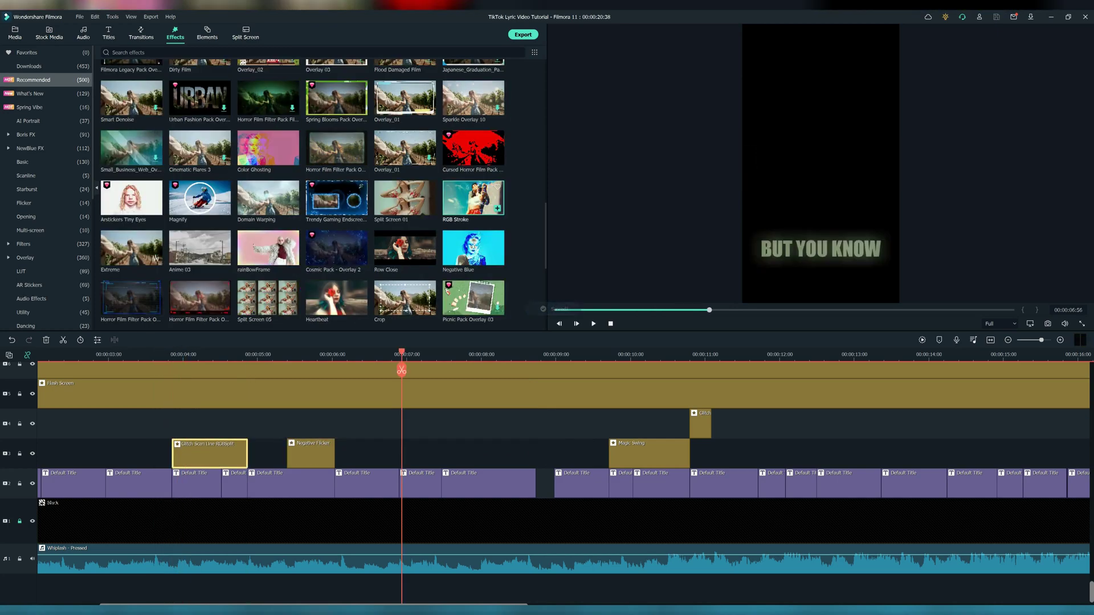
- Add the RGB Stroke effect from the first title up to the Glitch Scan Line effect and save the project
double_click(480, 193)
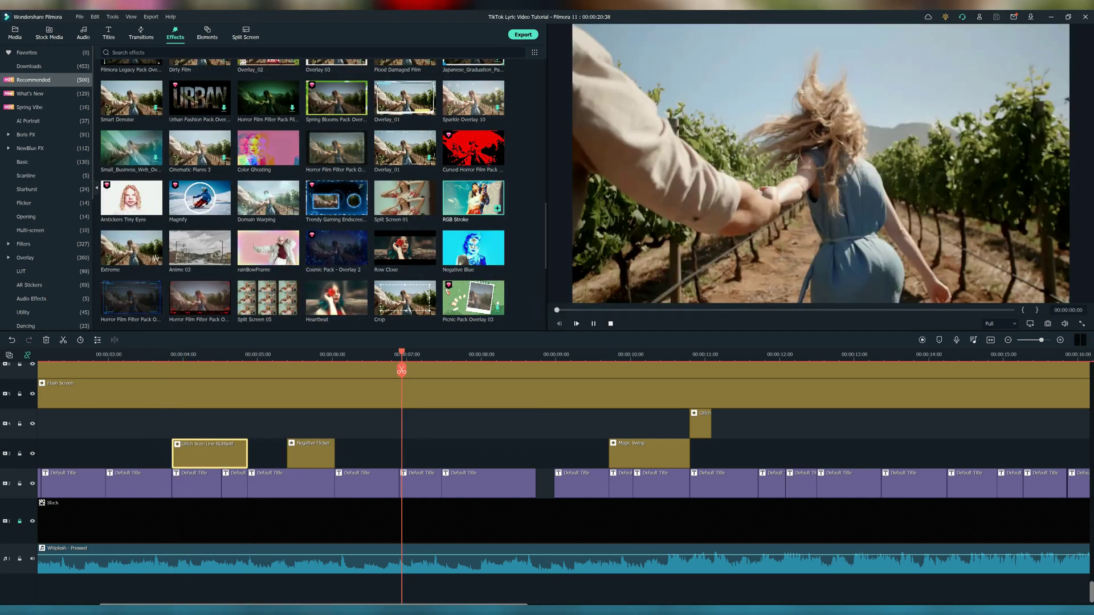
mouse_move(481, 203)
mouse_down()
mouse_move(405, 393)
mouse_move(339, 424)
mouse_move(38, 424)
mouse_move(91, 453)
mouse_move(67, 424)
mouse_up()
drag(440, 424, 325, 424)
key(Home)
key(space)
key(ctrl+s)
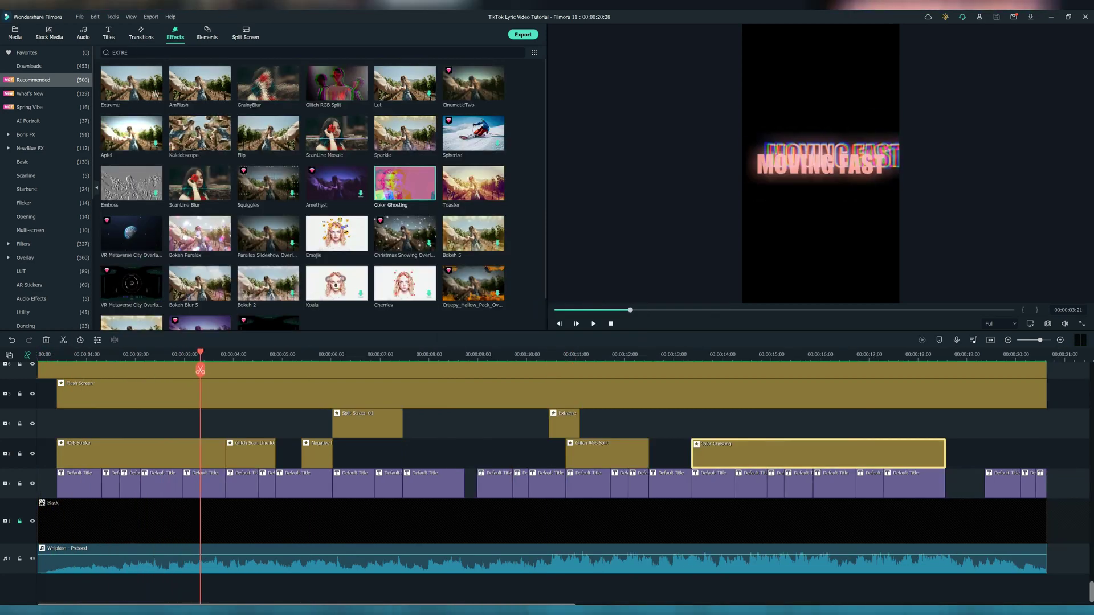
- Adjust the RGB Stroke effect's Position X and set its vertialMove to 0, checking the "MOVING FAST" title
key(Left)
key(Left)
key(Left)
key(Left)
key(Left)
key(Left)
key(Left)
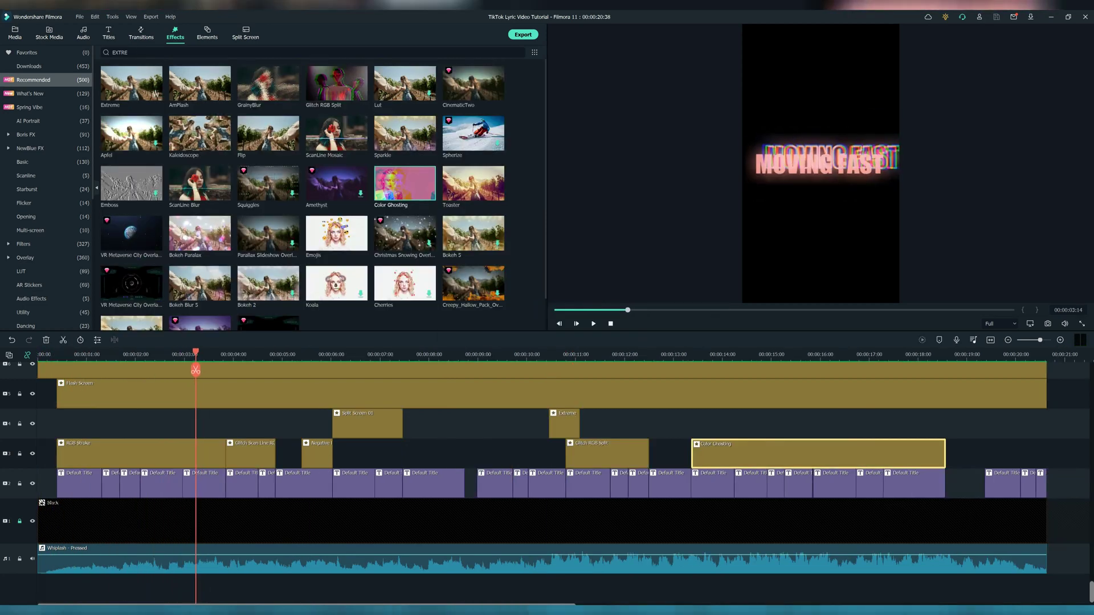
double_click(182, 454)
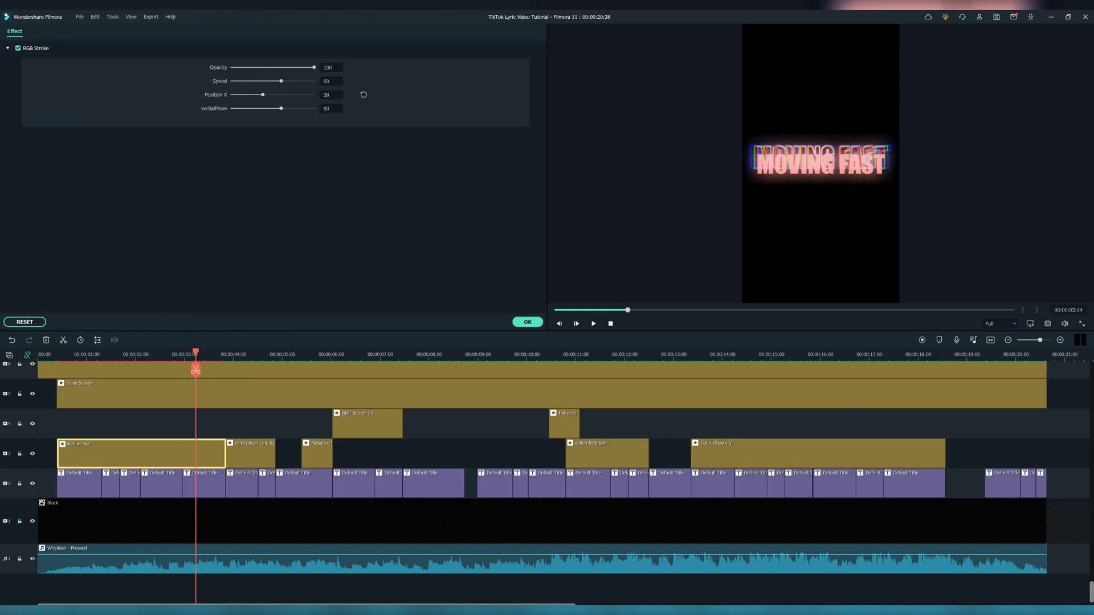
drag(280, 108, 232, 108)
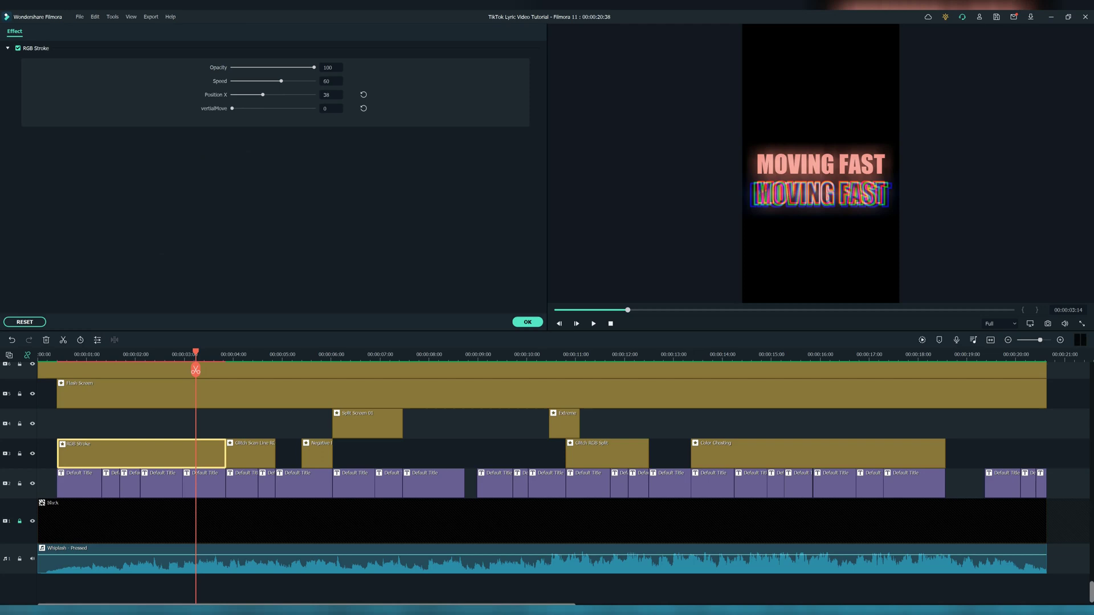
- Play through the titles with the RGB Stroke effect and set its Speed to 100
key(Home)
key(space)
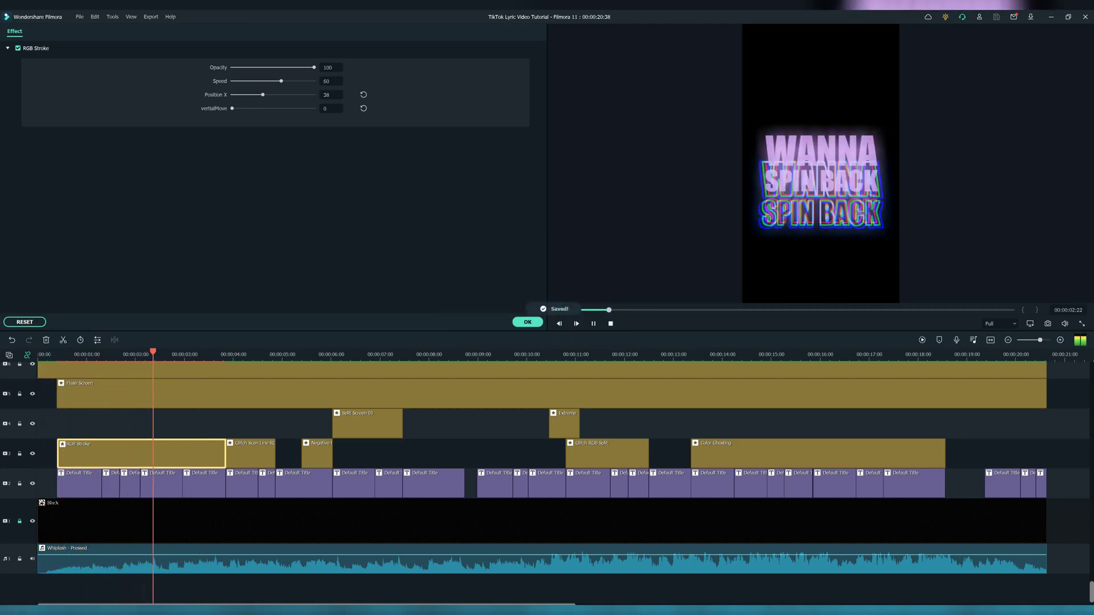
key(space)
drag(178, 352, 187, 352)
key(Right)
key(Right)
key(Right)
key(Right)
key(Right)
key(Right)
drag(281, 81, 230, 81)
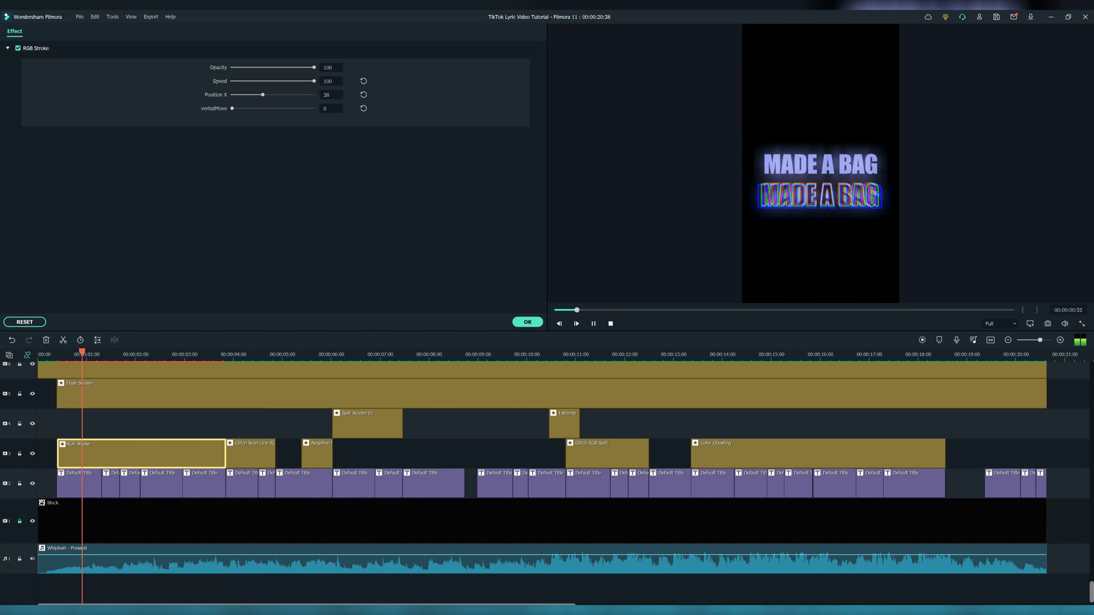
key(space)
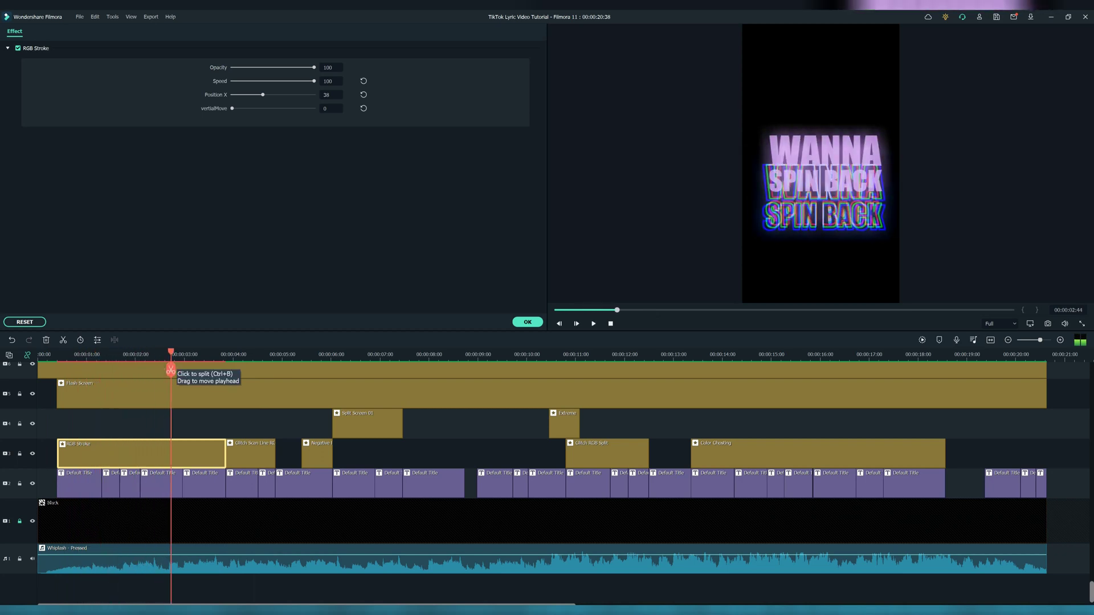
- Set the RGB Stroke effect's Opacity to 32 and trim the effect to end where the fourth title starts
mouse_move(314, 67)
mouse_down()
mouse_move(234, 67)
mouse_move(259, 67)
mouse_up()
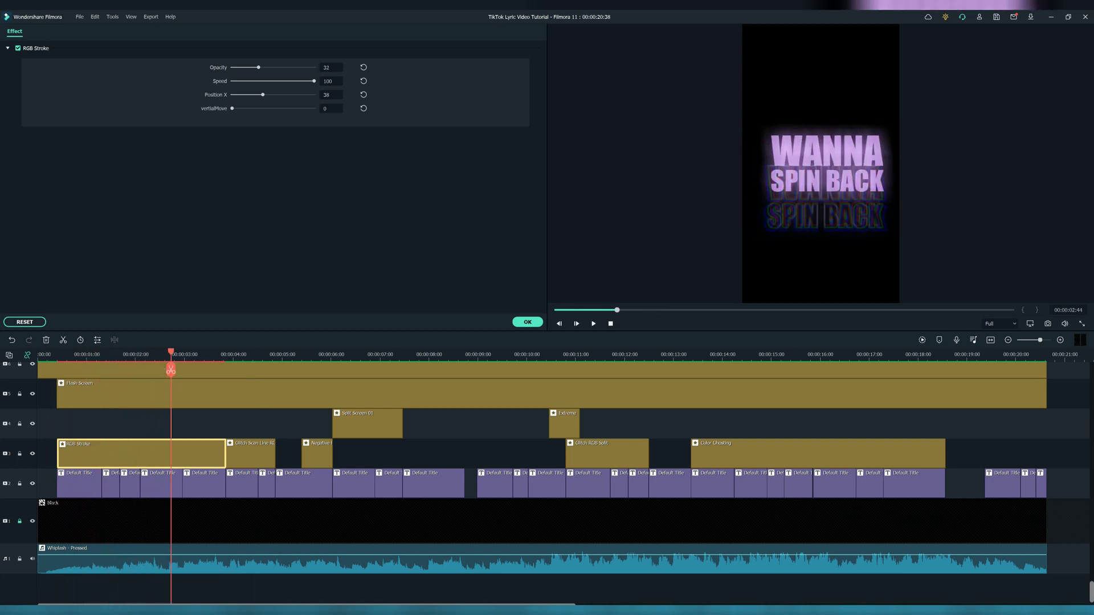
drag(171, 370, 40, 370)
drag(226, 452, 140, 453)
click(593, 324)
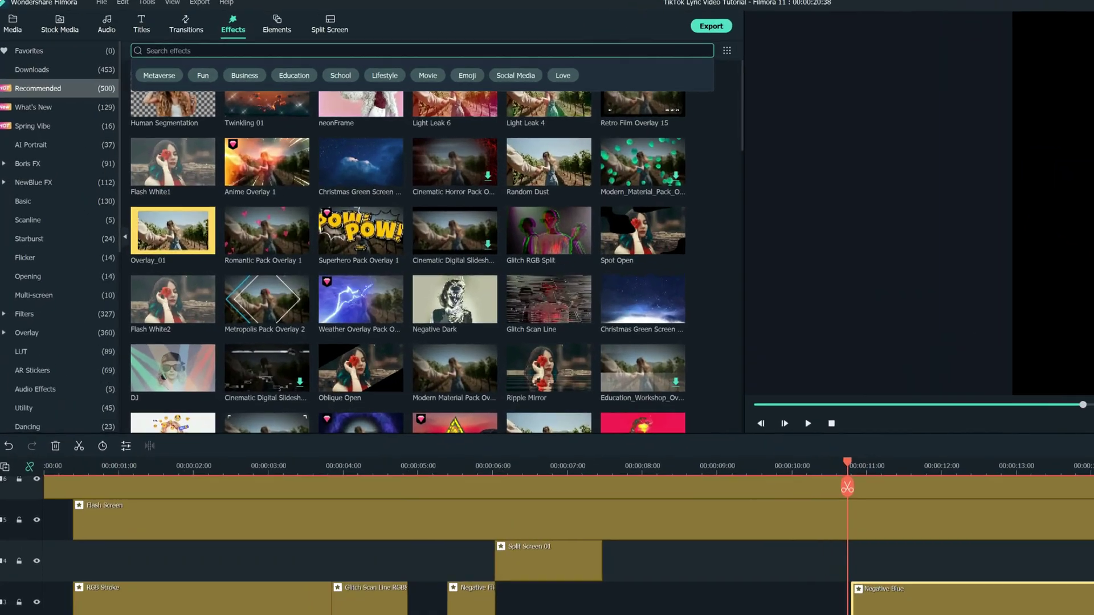
- Search the effects for "EXTRE", place Extreme above the titles near 00:00:10:45 and shorten it to under a second
text(EXTRE)
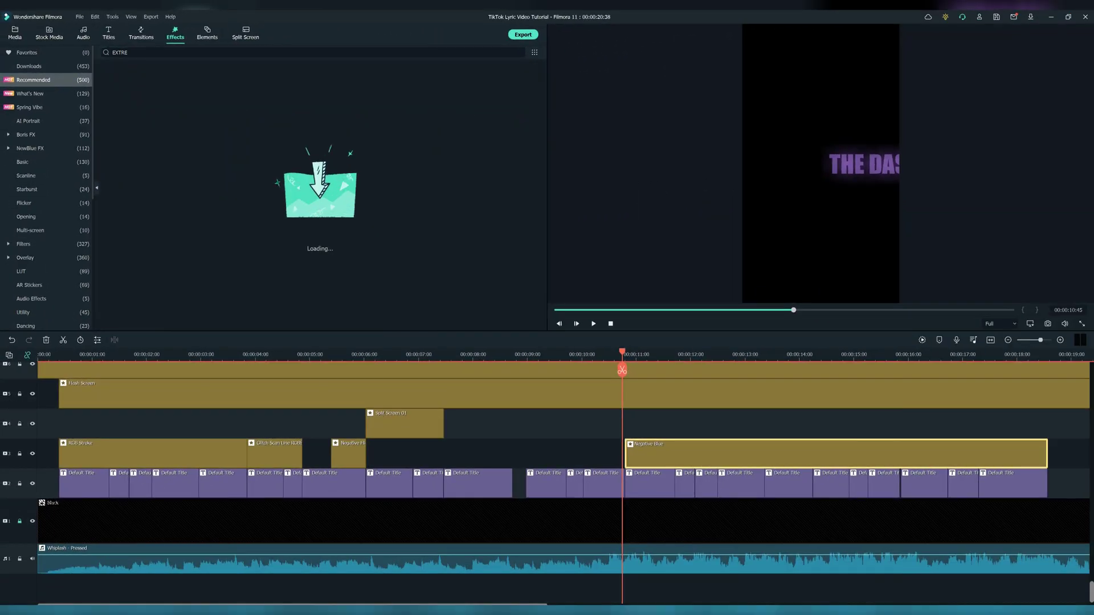
drag(131, 83, 633, 424)
drag(896, 424, 642, 424)
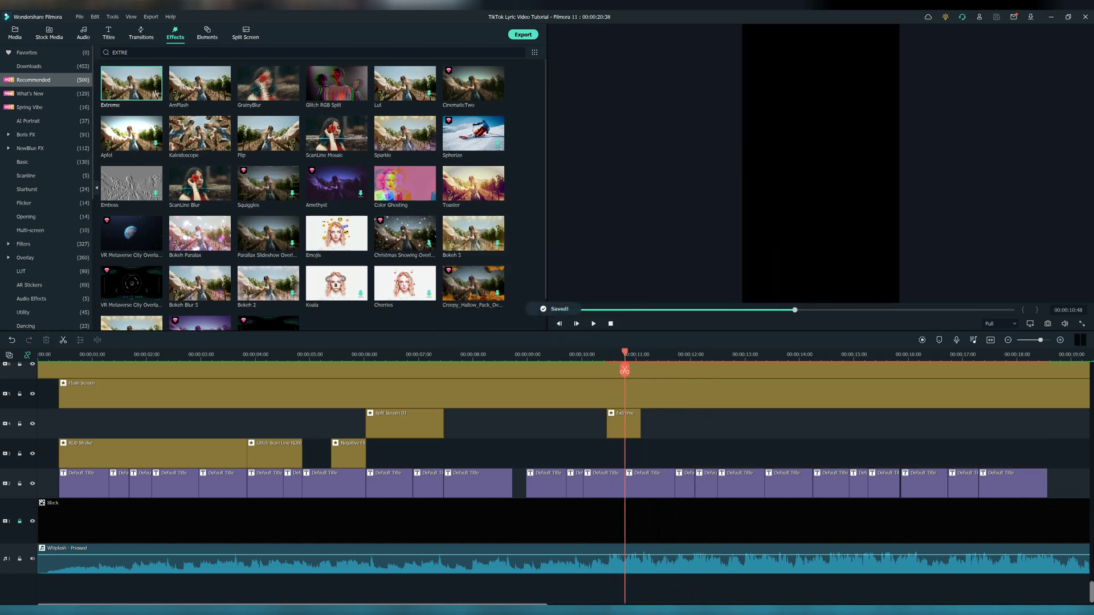
- Add the Glitch RGB Split effect at 00:00:10:48 and delete its part after 00:00:12:30
drag(336, 83, 633, 453)
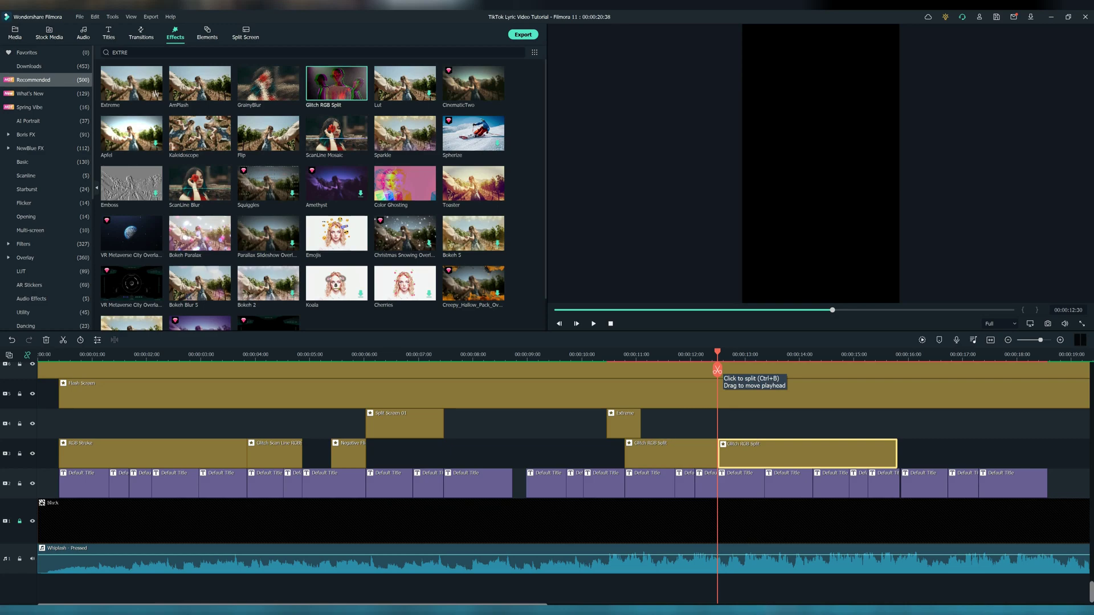
key(Delete)
click(613, 354)
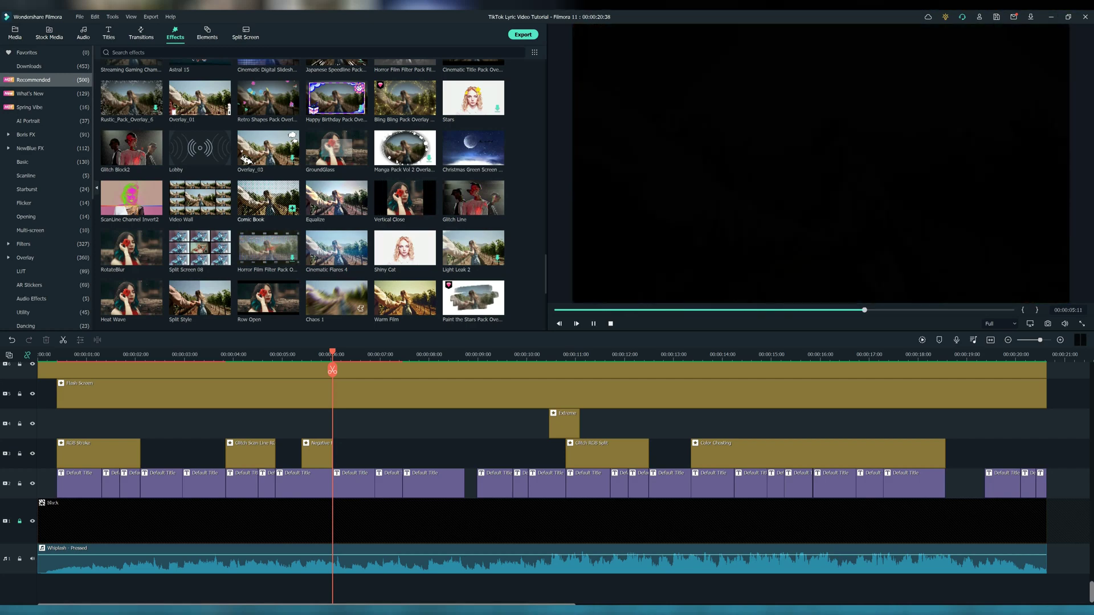
- Add the Split Screen 08 effect at the "SAID SHE LOVE ME" title and trim it to that title's length
drag(199, 248, 332, 424)
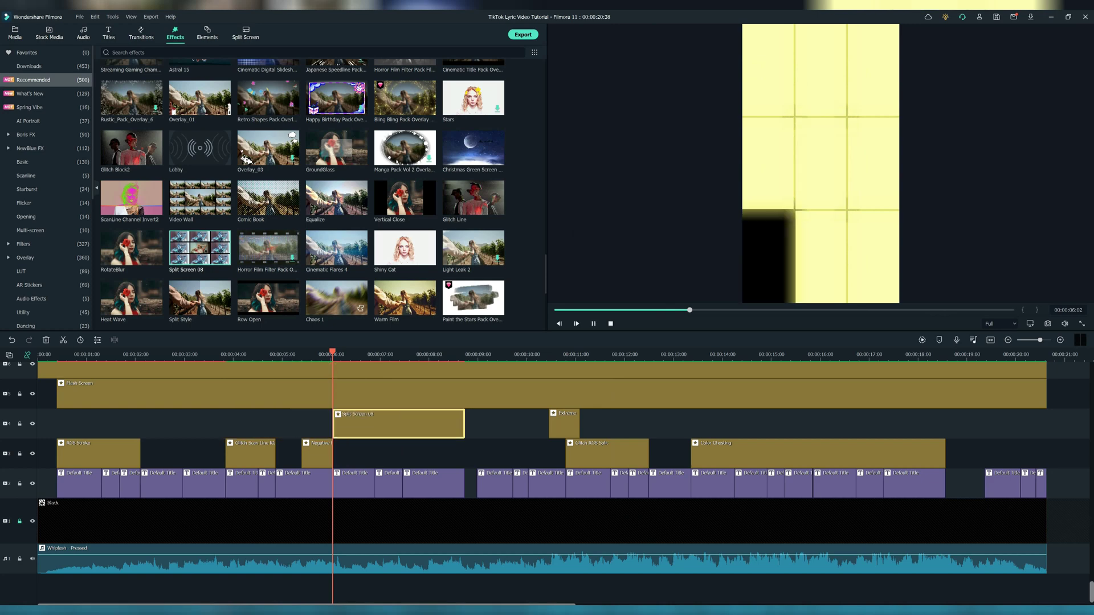
key(space)
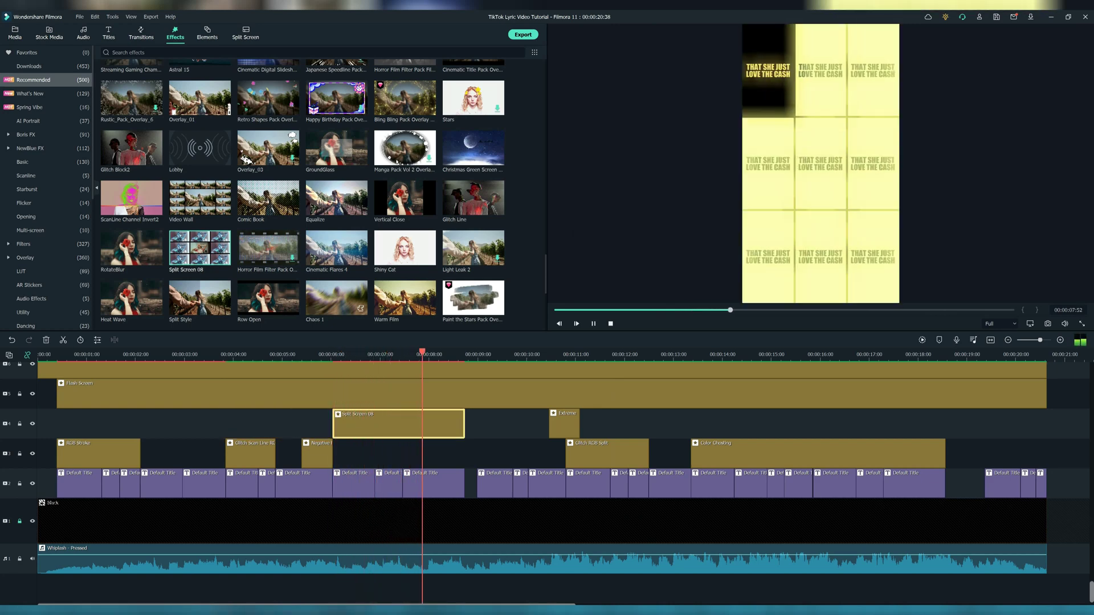
key(space)
drag(464, 423, 374, 424)
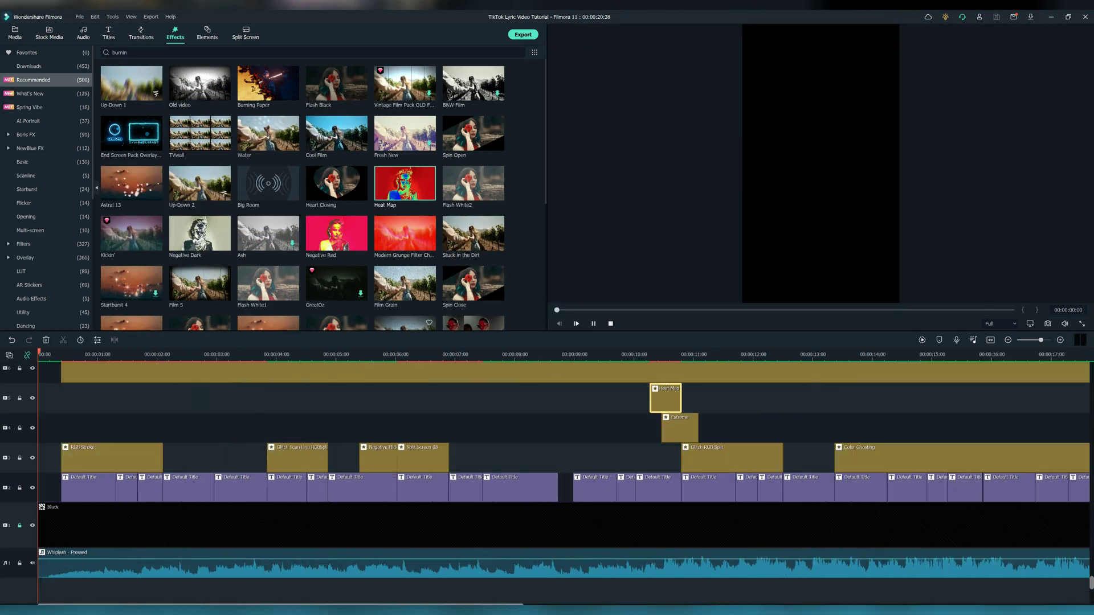
key(ctrl+minus)
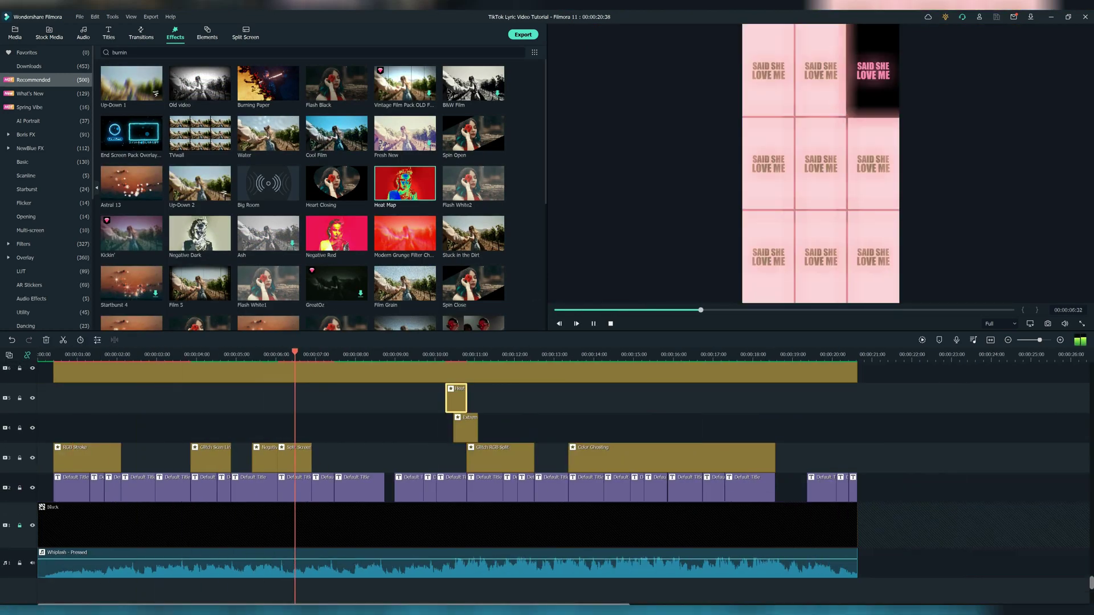